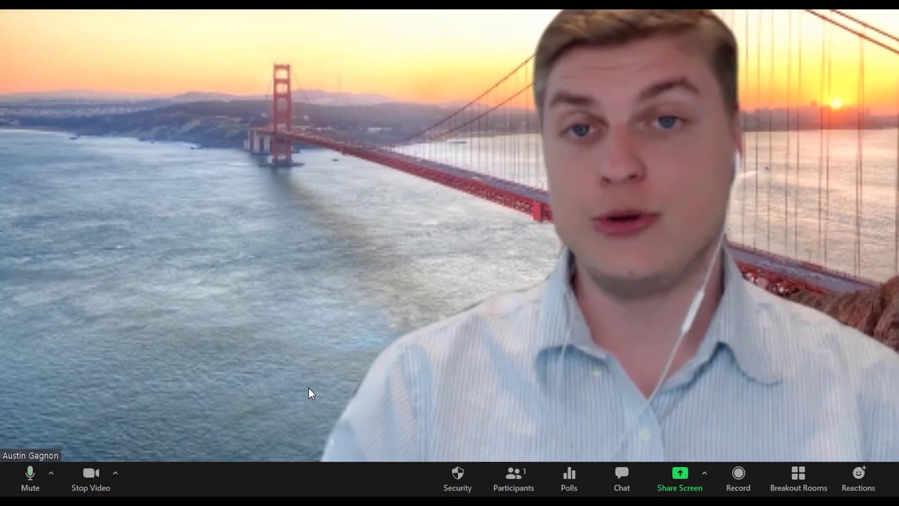
Stop the camera video and mute the microphone, and turn both back on.
click(92, 482)
click(25, 486)
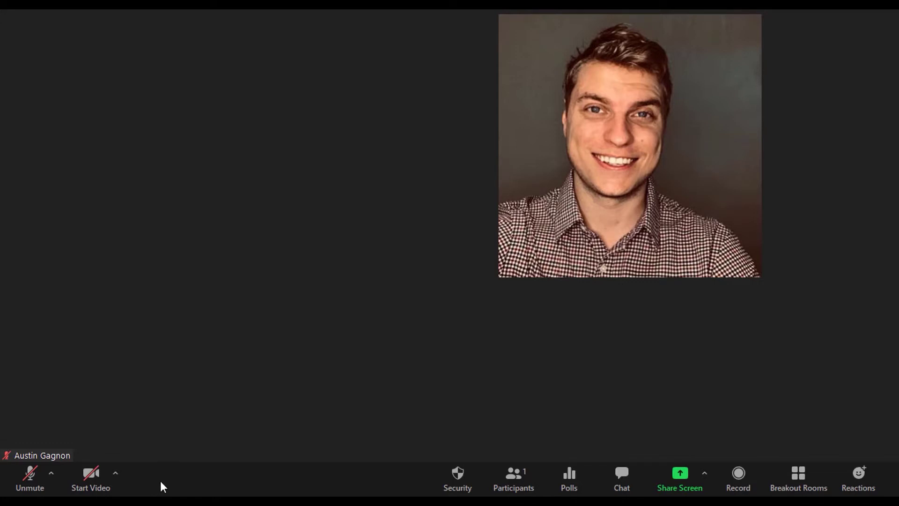
click(91, 476)
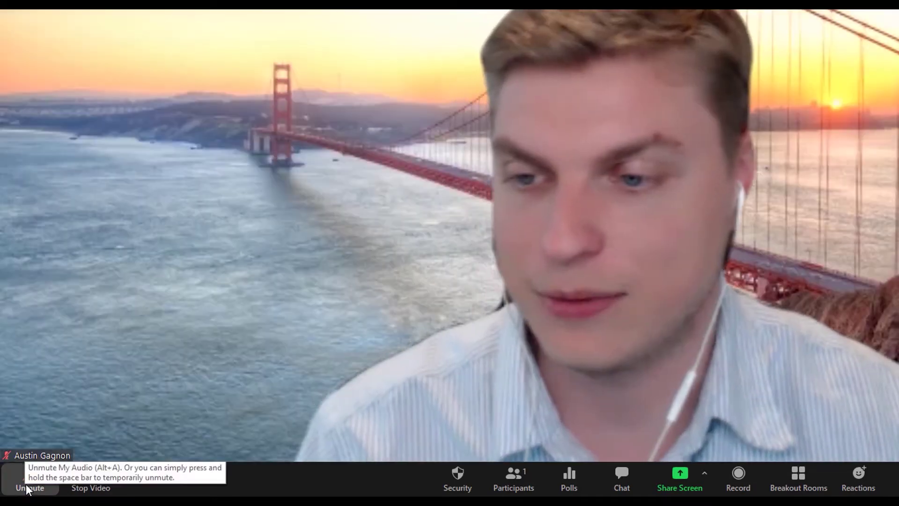
click(30, 475)
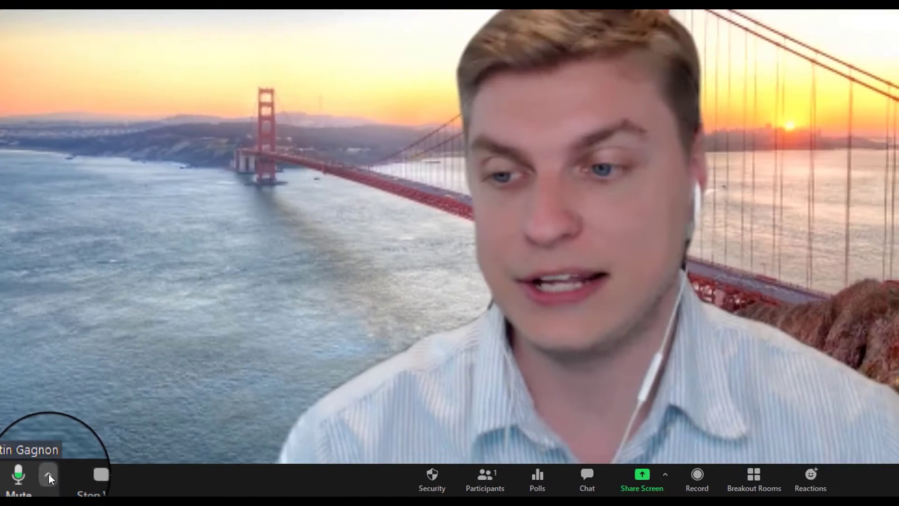
Review the meeting's audio and camera device options and the host's security options.
click(75, 464)
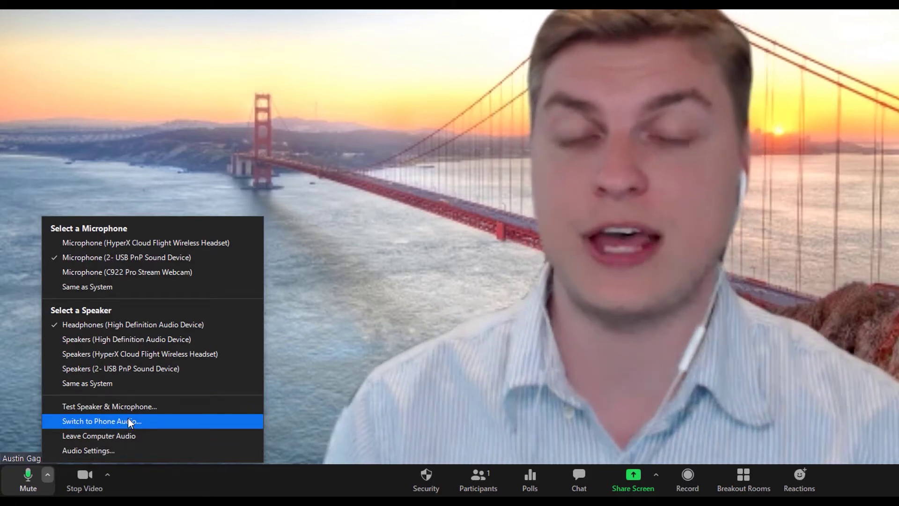
click(106, 475)
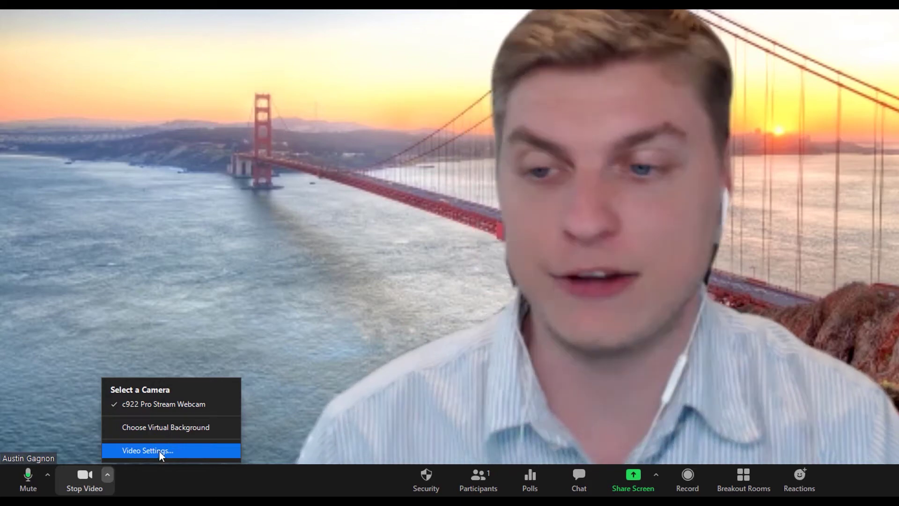
click(367, 487)
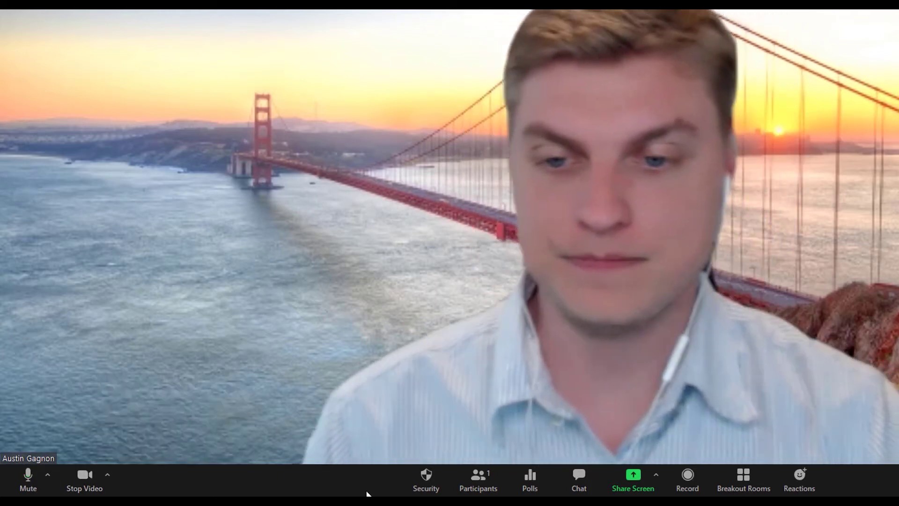
click(426, 482)
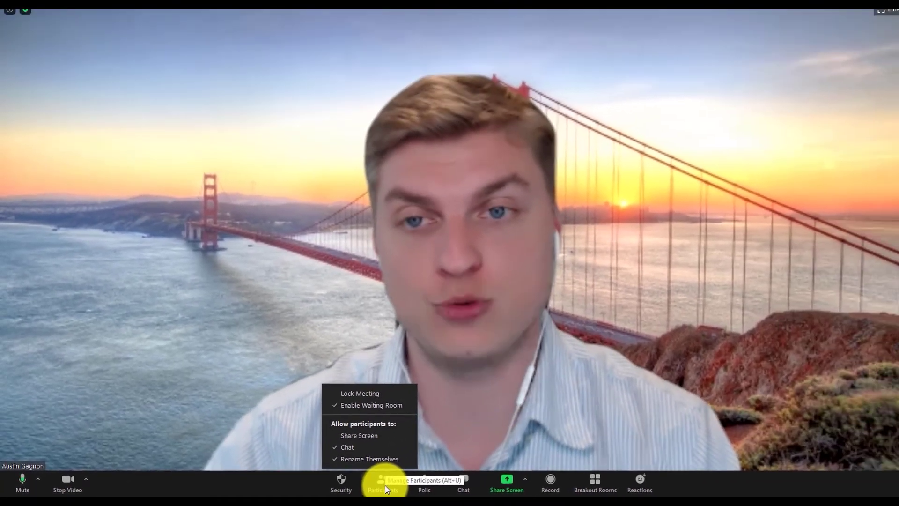
Open the participants list and review the contacts in its invitation window, and close the list again.
click(384, 483)
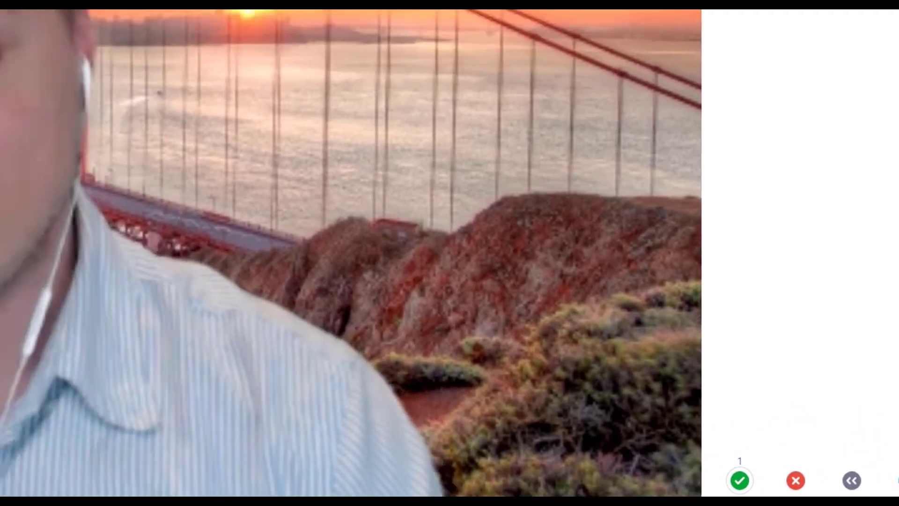
click(590, 471)
drag(762, 48, 658, 83)
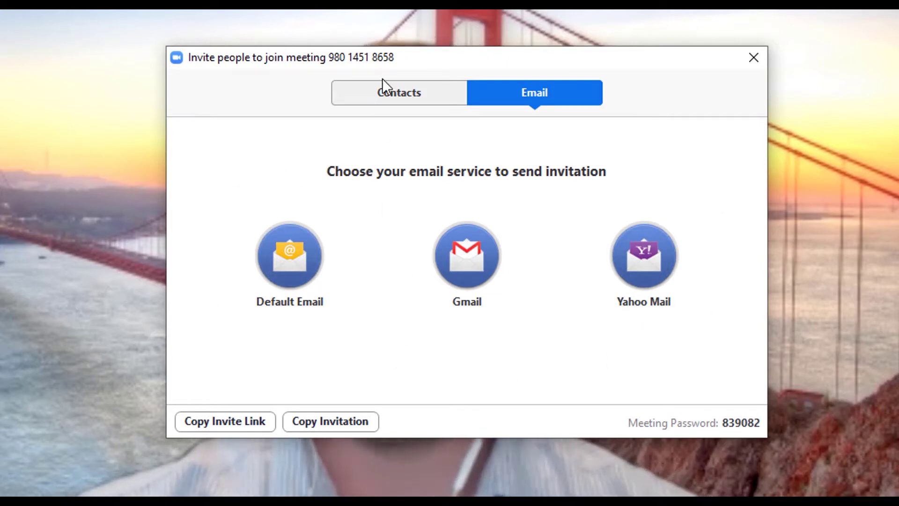
click(420, 92)
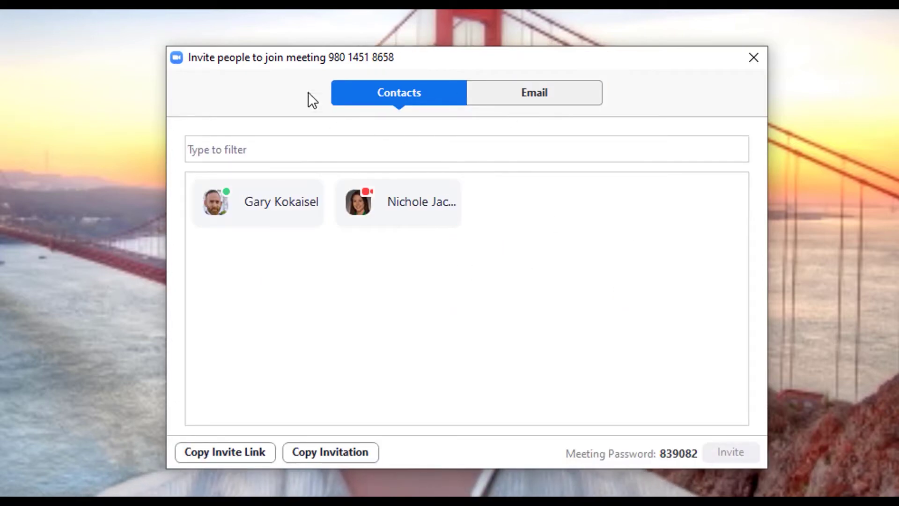
drag(541, 68, 545, 40)
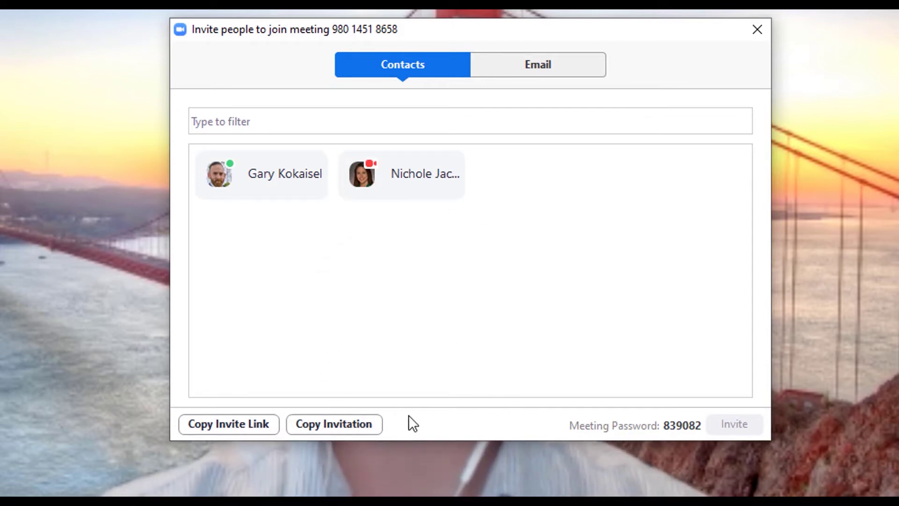
drag(513, 29, 527, 71)
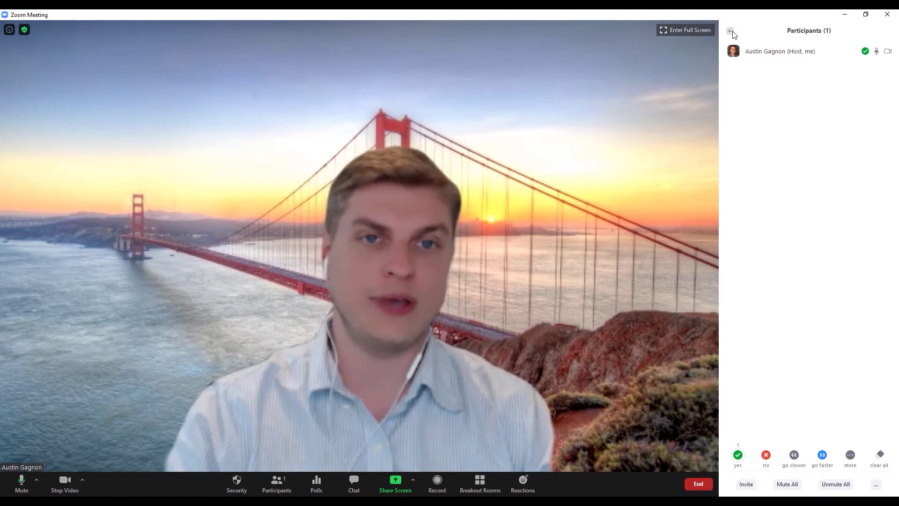
click(743, 325)
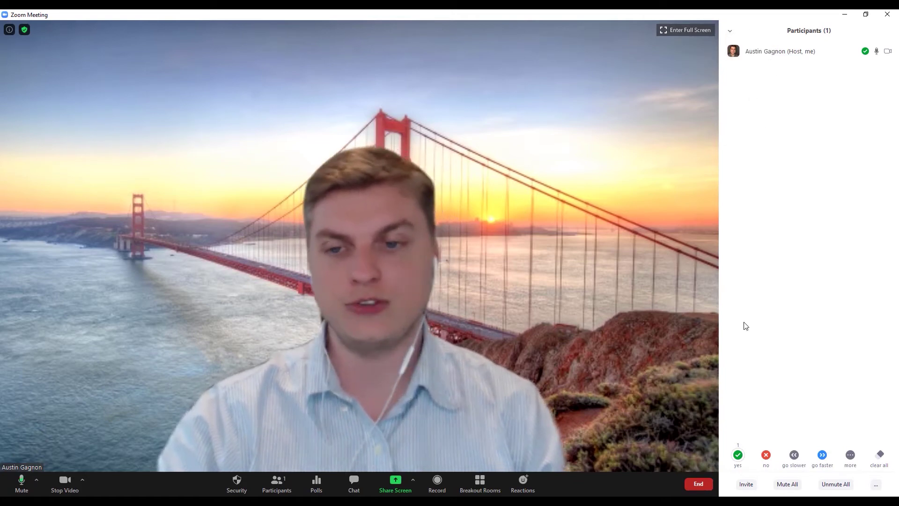
click(276, 482)
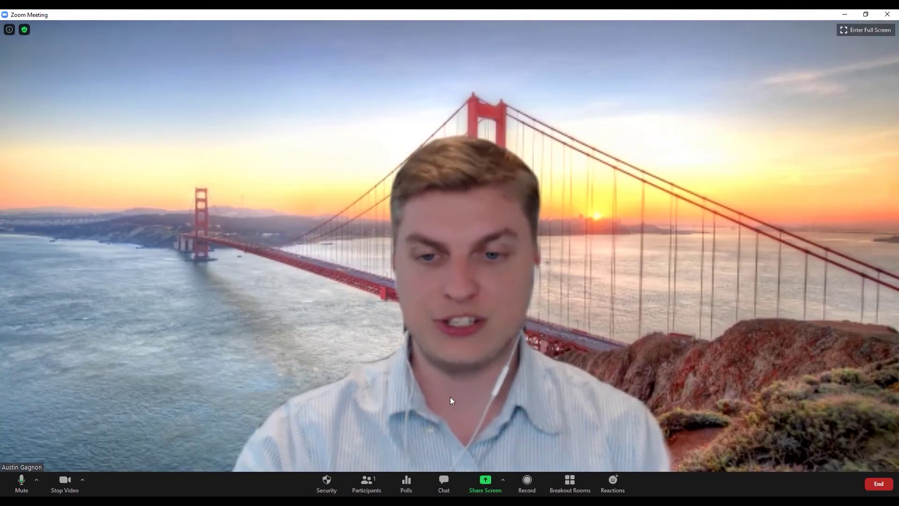
Open the meeting's polls window, move it clear of the speaker's video, and close it.
click(406, 480)
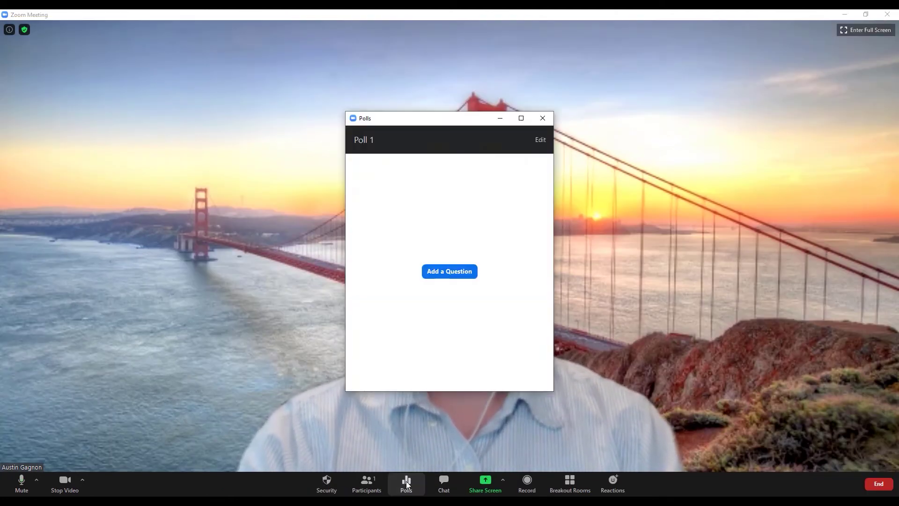
drag(463, 124, 751, 120)
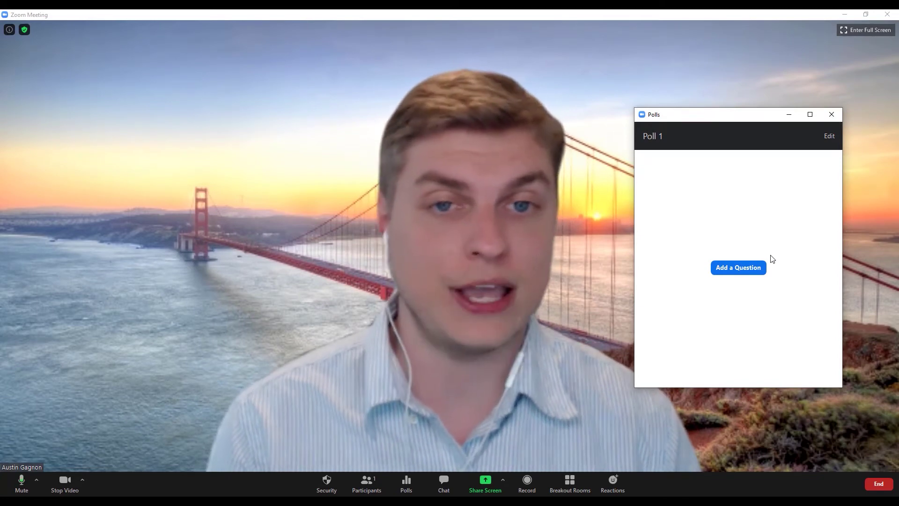
mouse_move(764, 115)
mouse_down()
mouse_move(783, 84)
mouse_move(770, 100)
mouse_up()
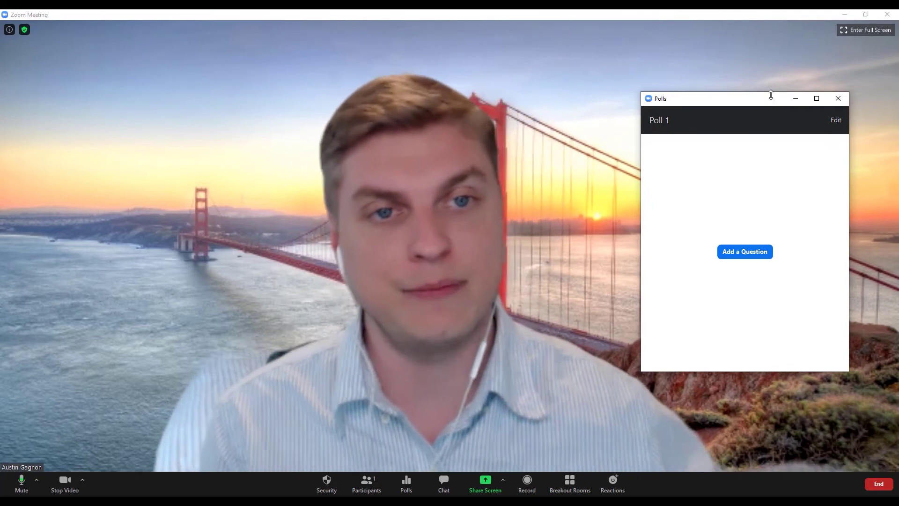
drag(760, 103, 778, 95)
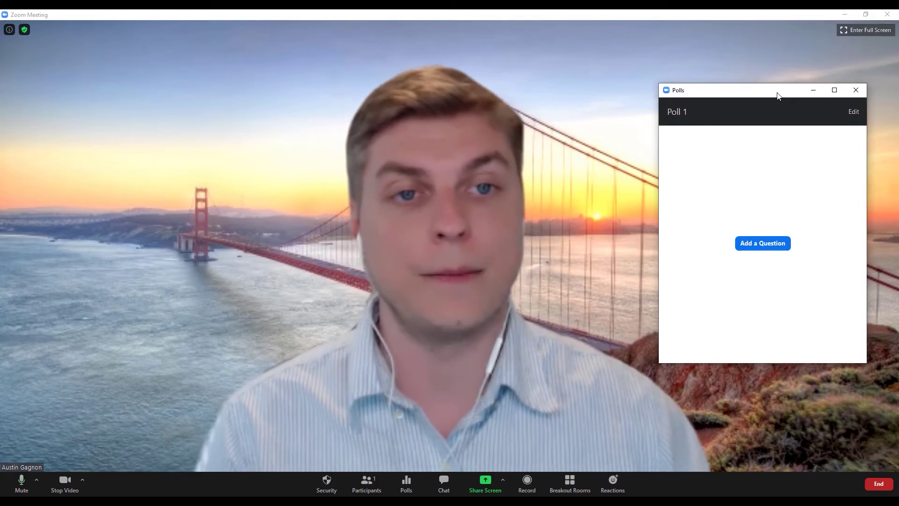
drag(778, 95, 787, 179)
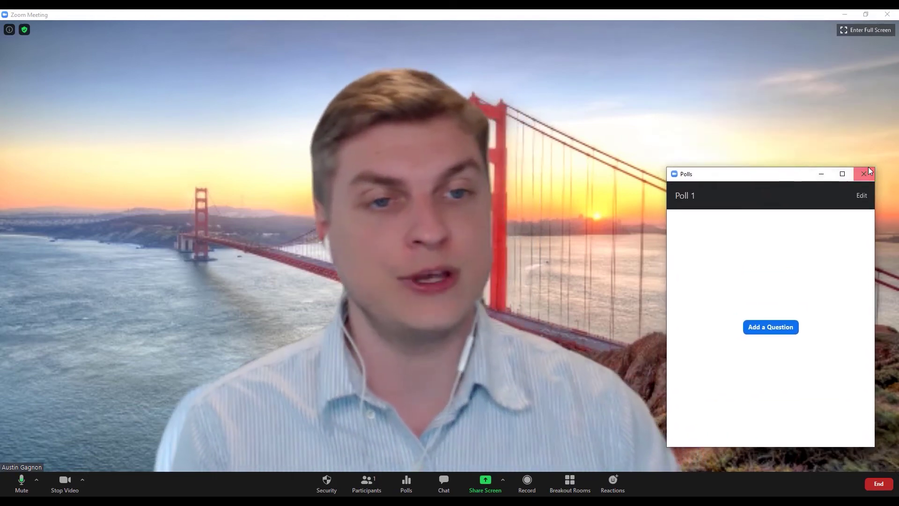
click(864, 174)
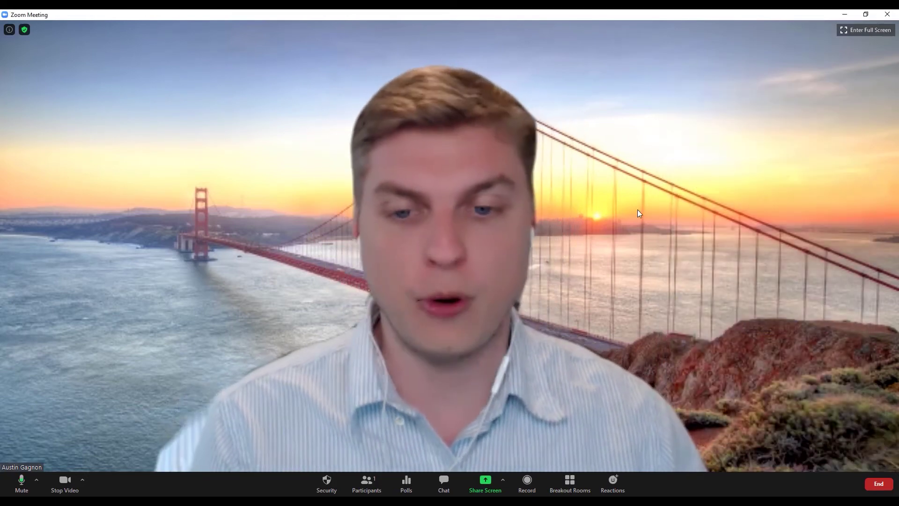
Send the message "Hello" to everyone in the meeting's group chat and close the chat.
click(443, 485)
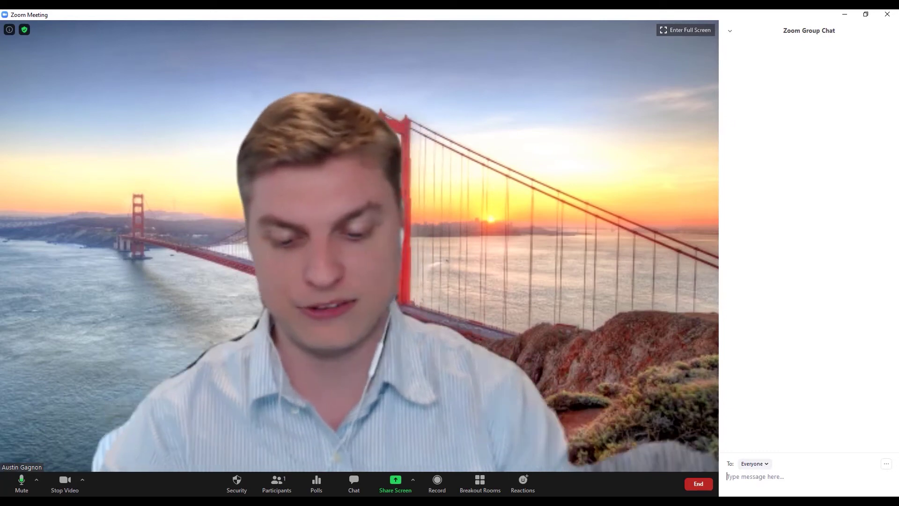
text(Hello)
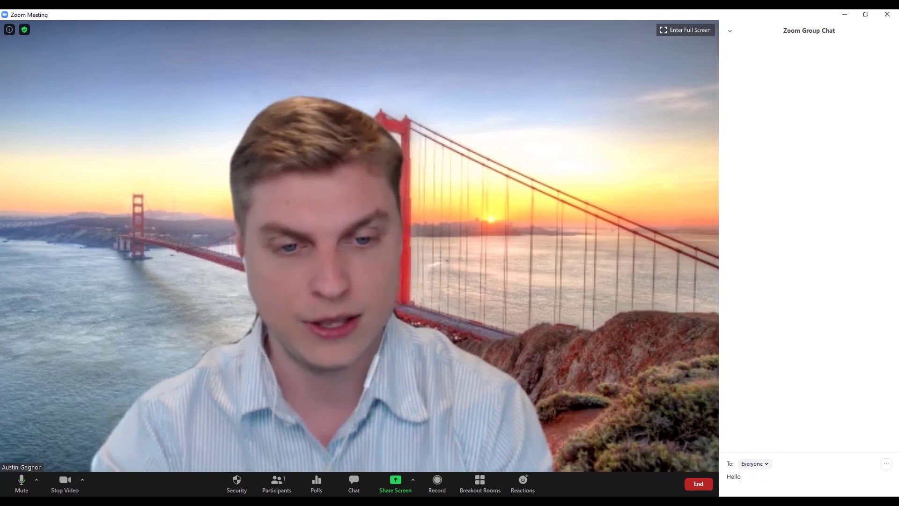
key(Return)
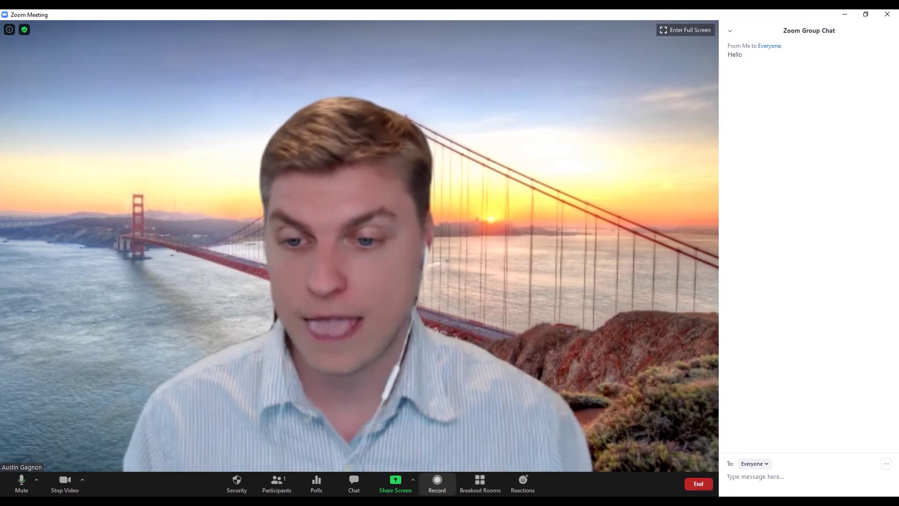
click(730, 31)
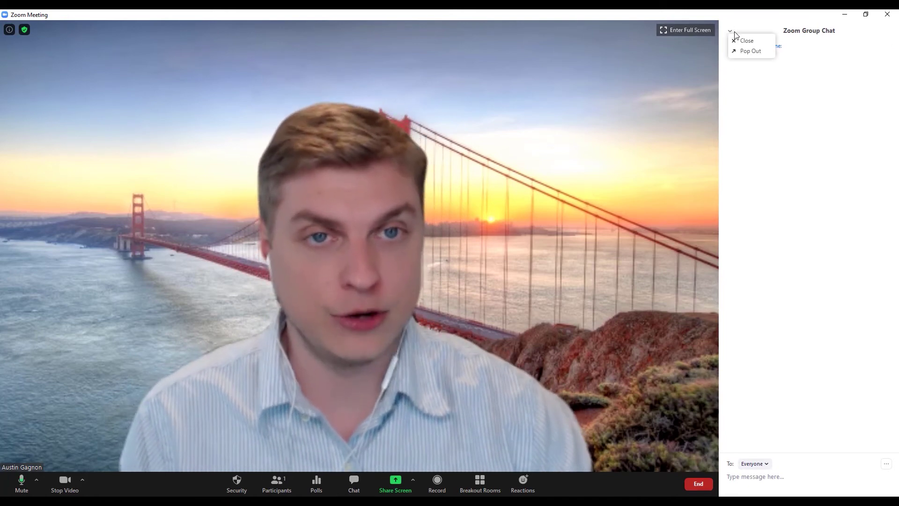
click(744, 41)
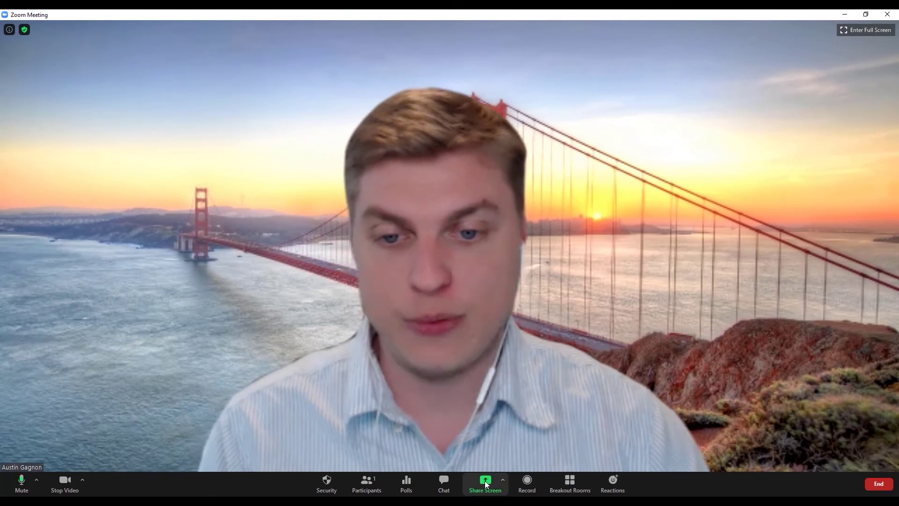
Review the basic screen sharing sources, such as screens, whiteboard and open windows, without sharing any.
click(491, 484)
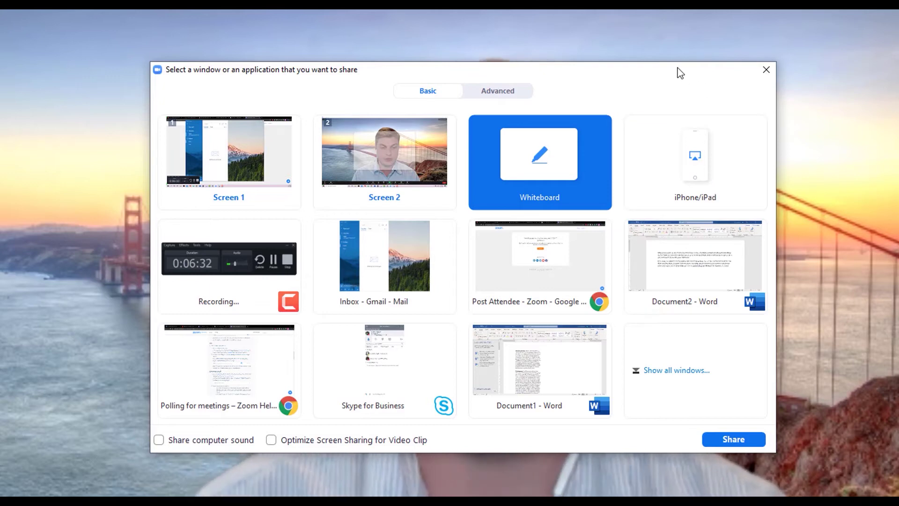
drag(688, 75, 663, 76)
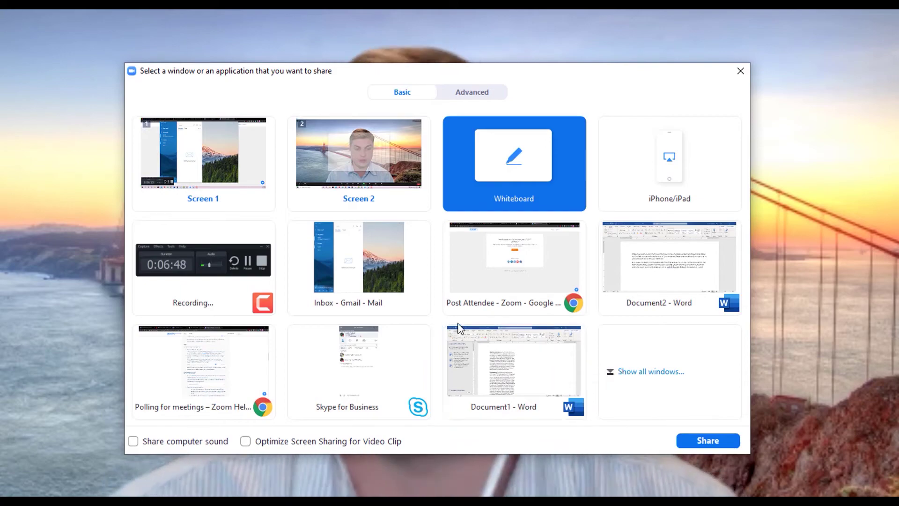
key(Escape)
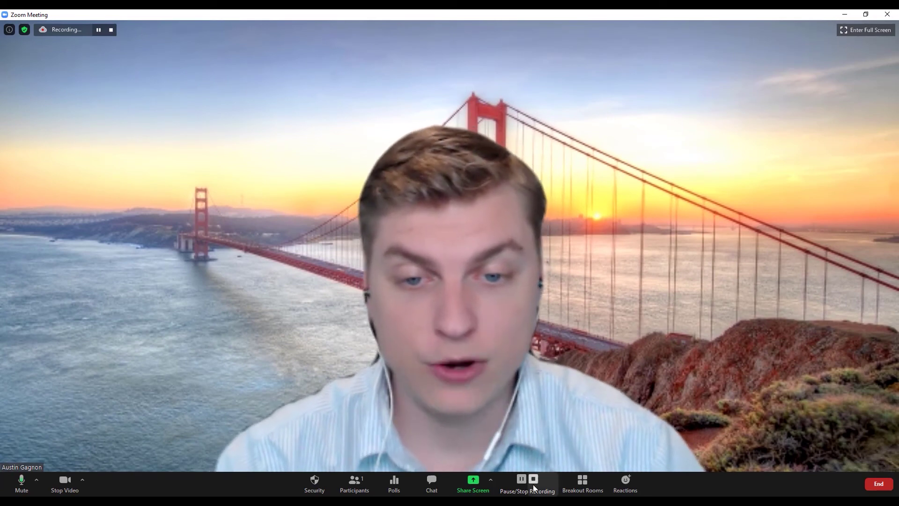
Stop the cloud recording of the meeting.
click(532, 481)
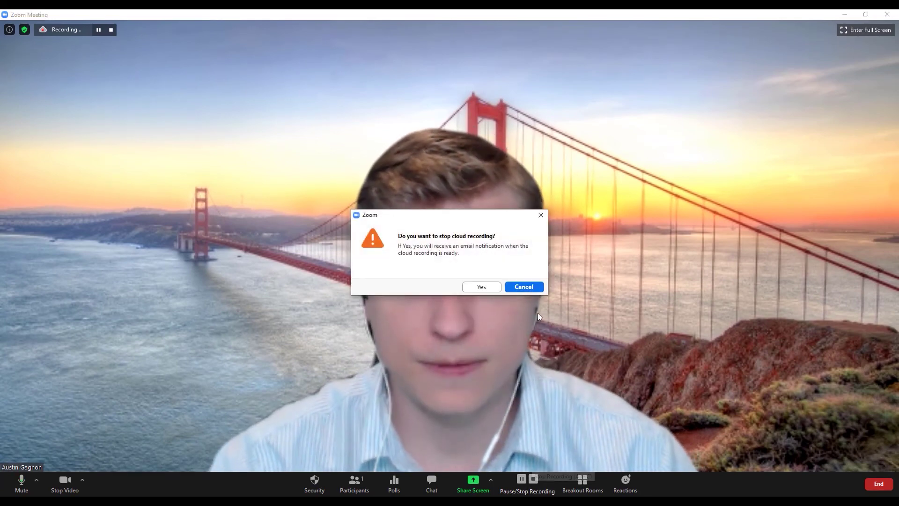
click(481, 285)
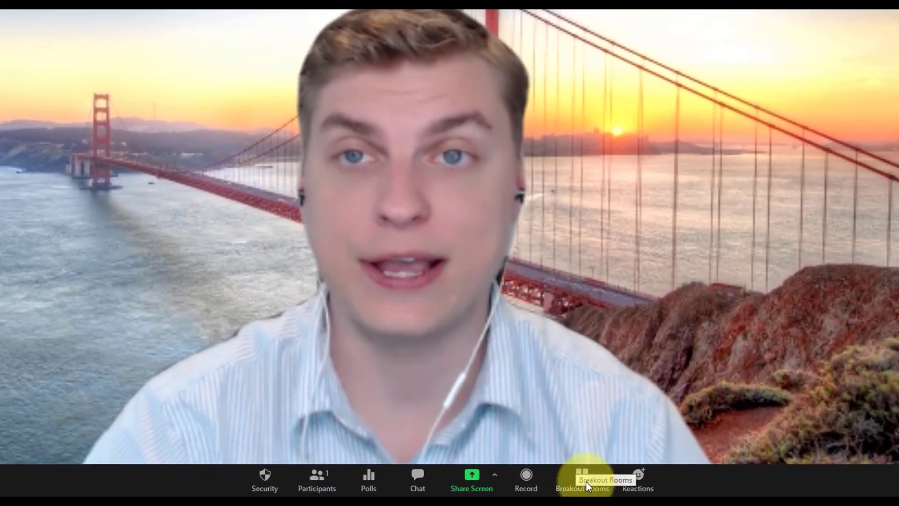
Open the breakout room creation settings and move their window off the speaker's face.
click(586, 482)
drag(485, 125, 719, 94)
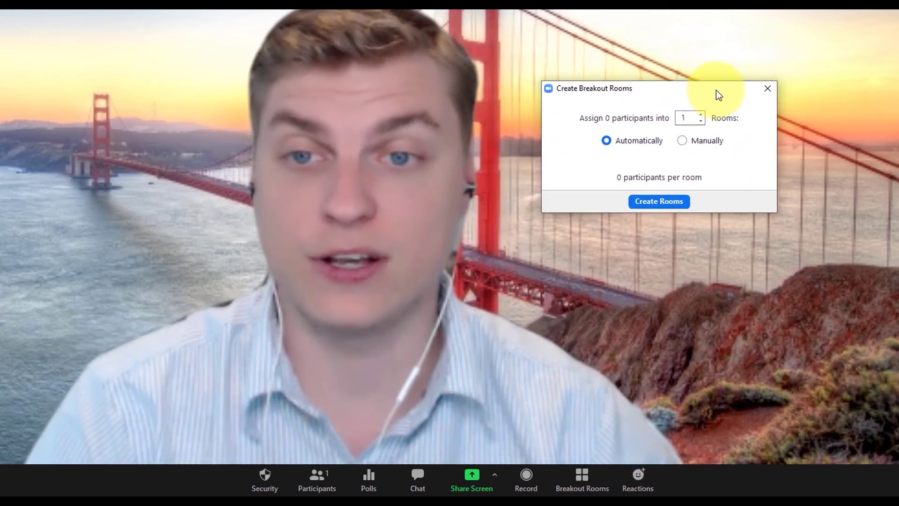